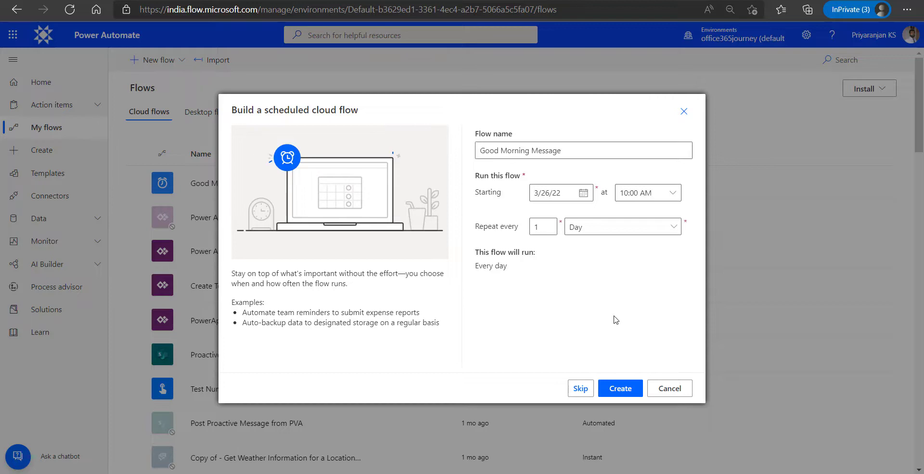
# Add a Get user photo (V2) action after Recurrence, with the user's UPN pasted in
pyautogui.click(624, 393)
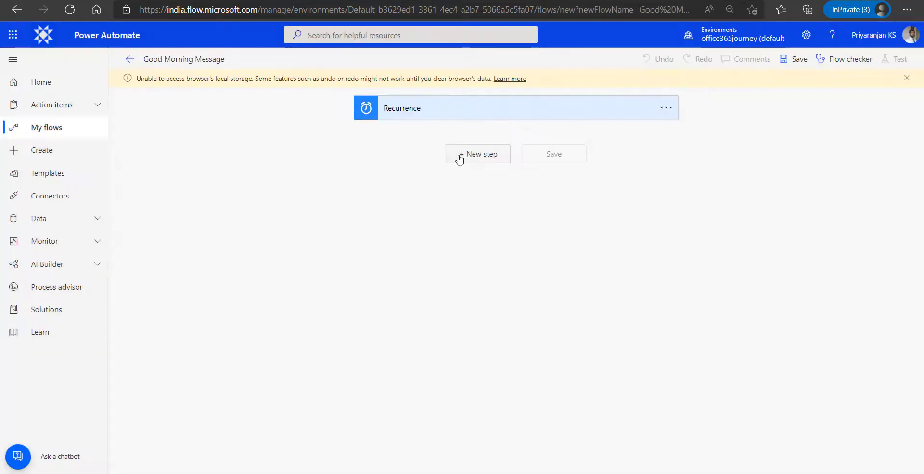
pyautogui.click(459, 157)
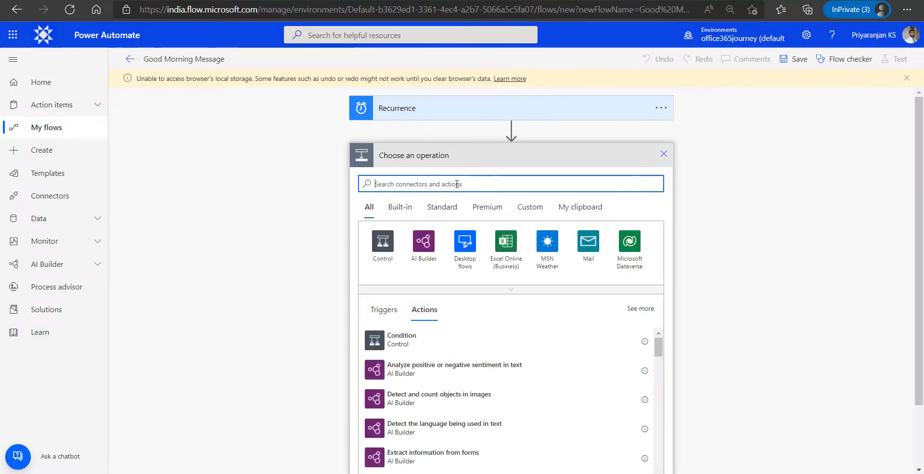
pyautogui.write('get user')
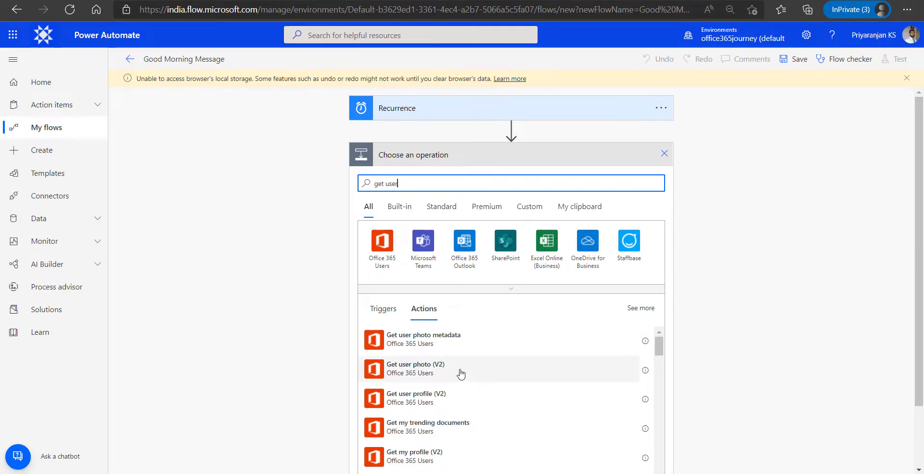
pyautogui.click(461, 372)
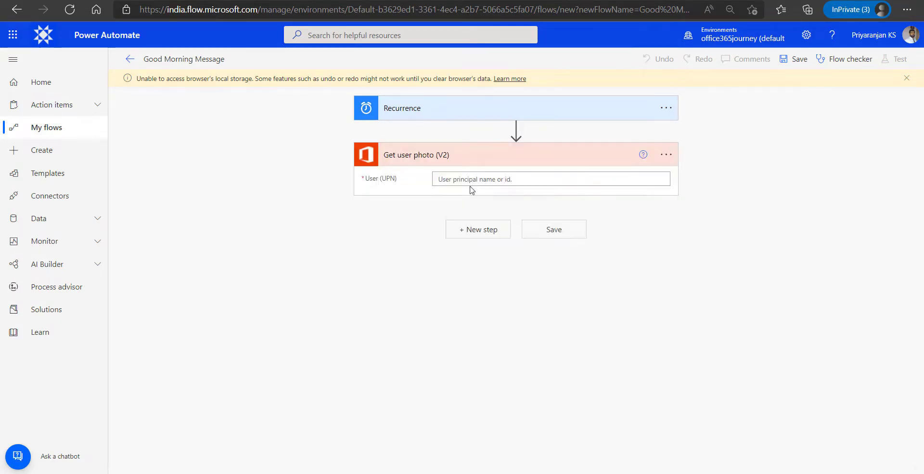
pyautogui.click(472, 180)
pyautogui.hotkey('ctrl', 'v')
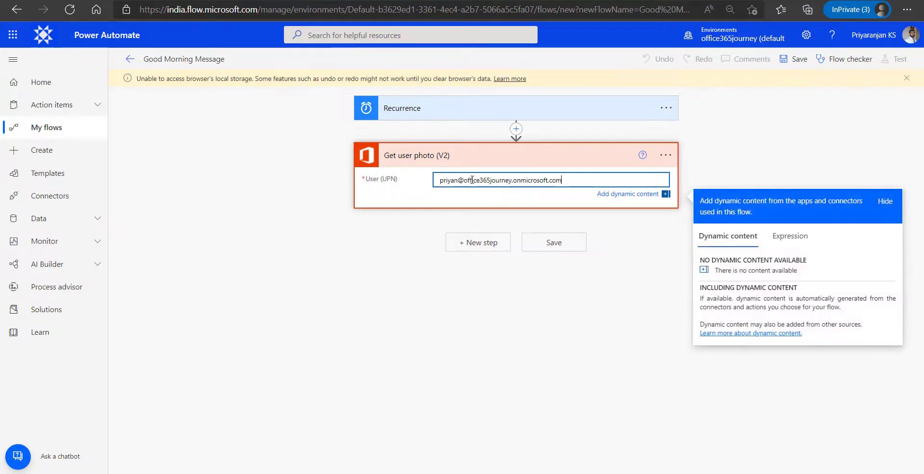
pyautogui.click(474, 249)
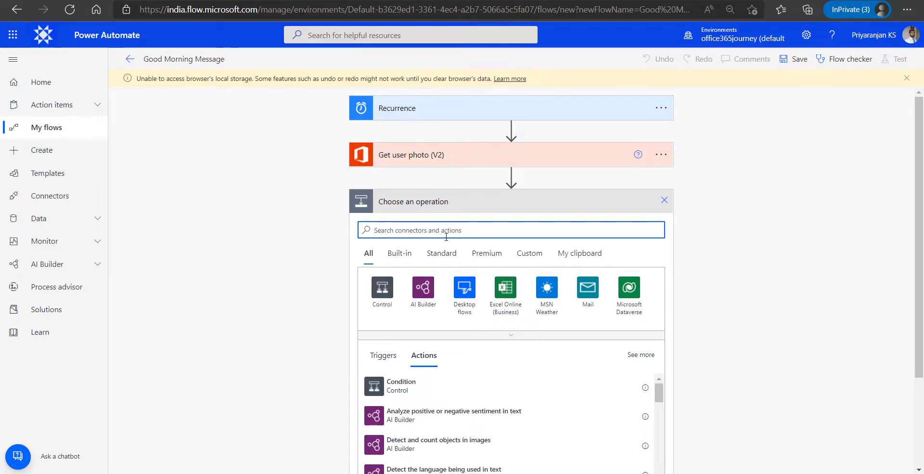
# Add a Compose action whose Inputs expression is base64() of the photo's Image file content
pyautogui.write('compose')
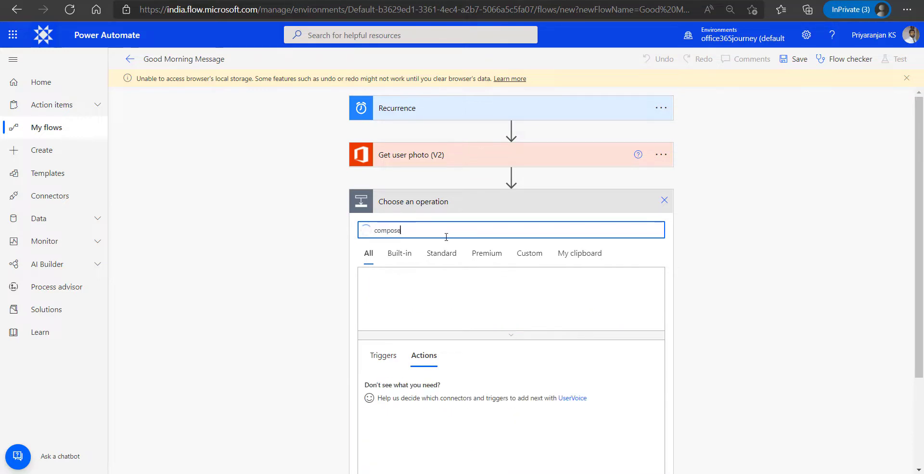
pyautogui.click(400, 385)
pyautogui.click(605, 229)
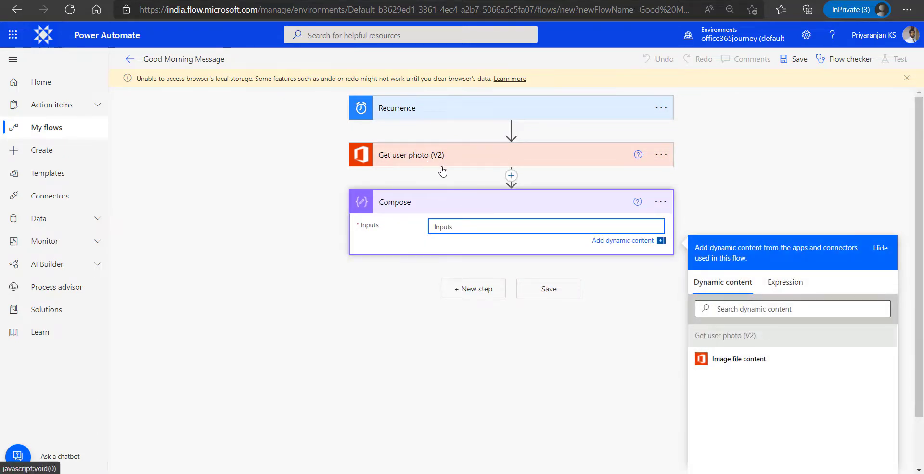
pyautogui.click(794, 289)
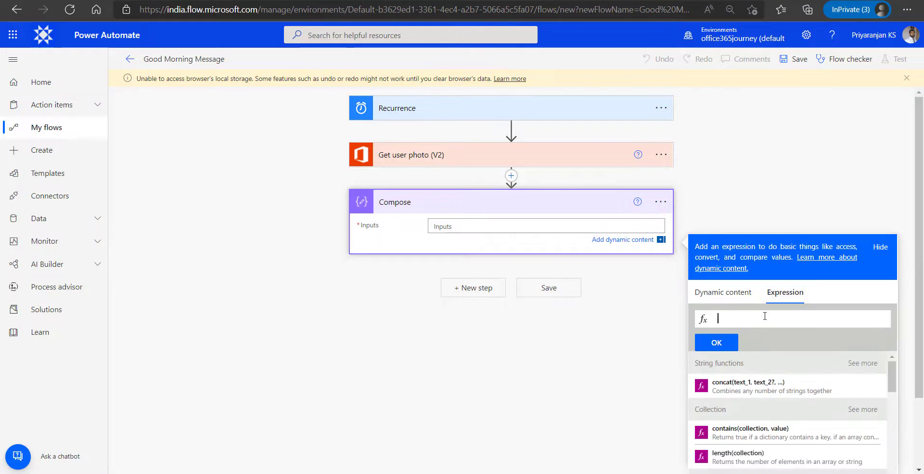
pyautogui.write('base64(')
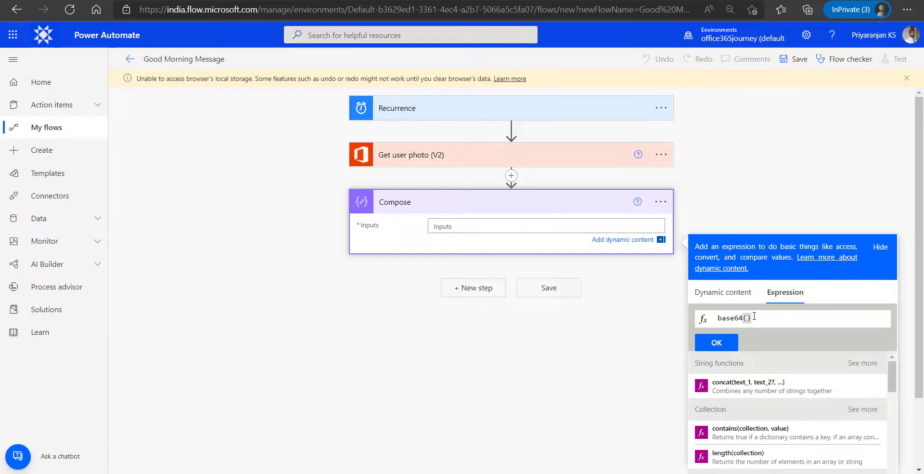
pyautogui.click(747, 317)
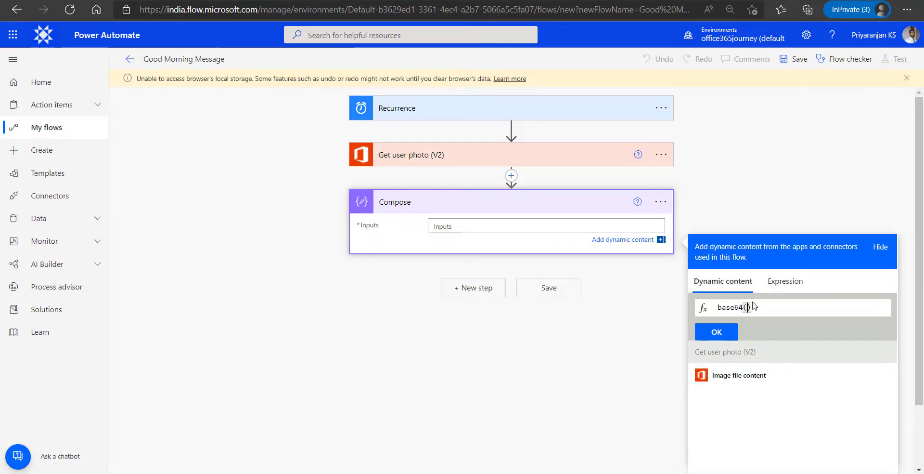
pyautogui.click(737, 380)
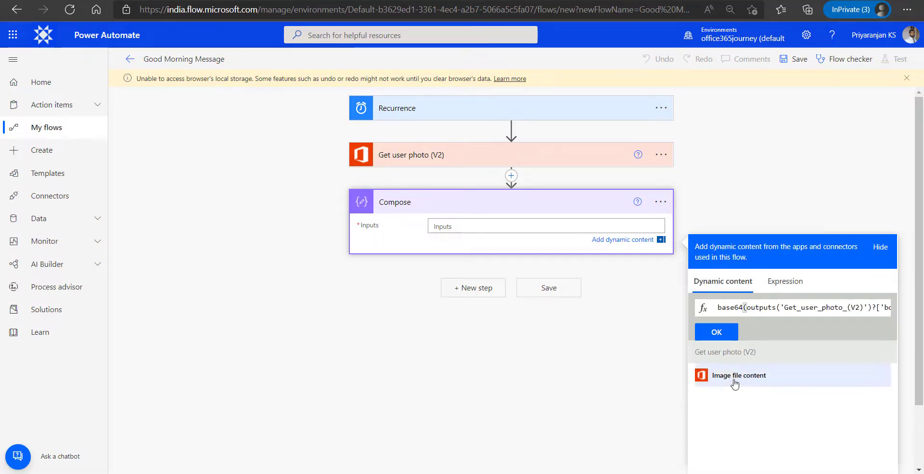
pyautogui.click(717, 332)
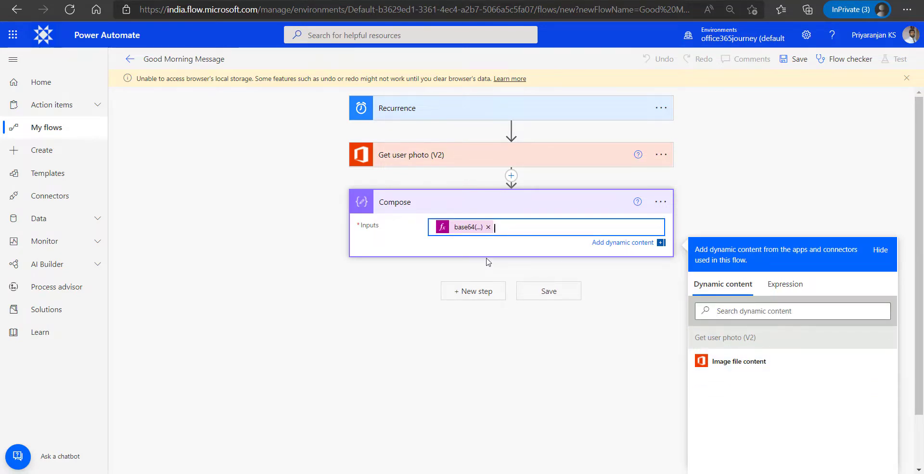
# Add the Teams 'Post adaptive card in a chat or channel' action after Compose
pyautogui.click(488, 289)
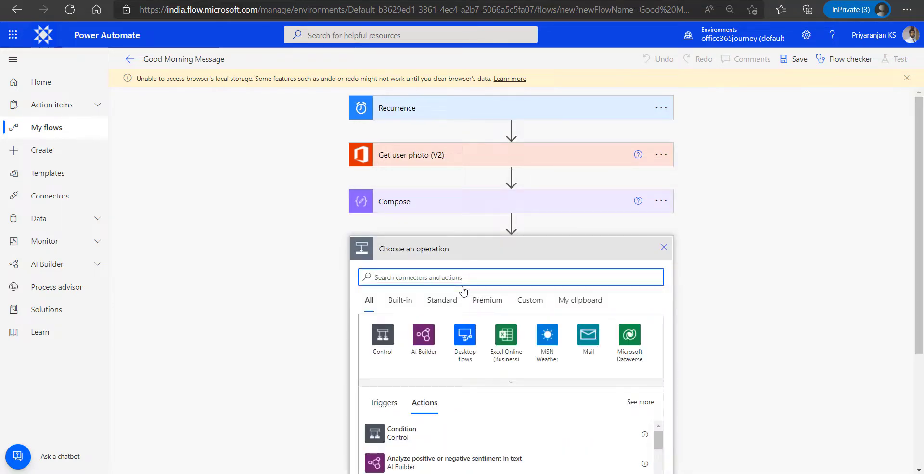
pyautogui.write('post ada')
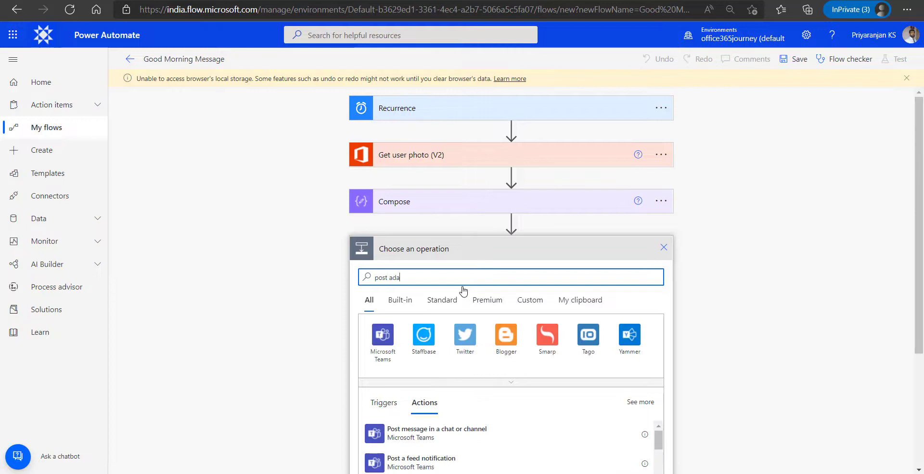
pyautogui.write('pt')
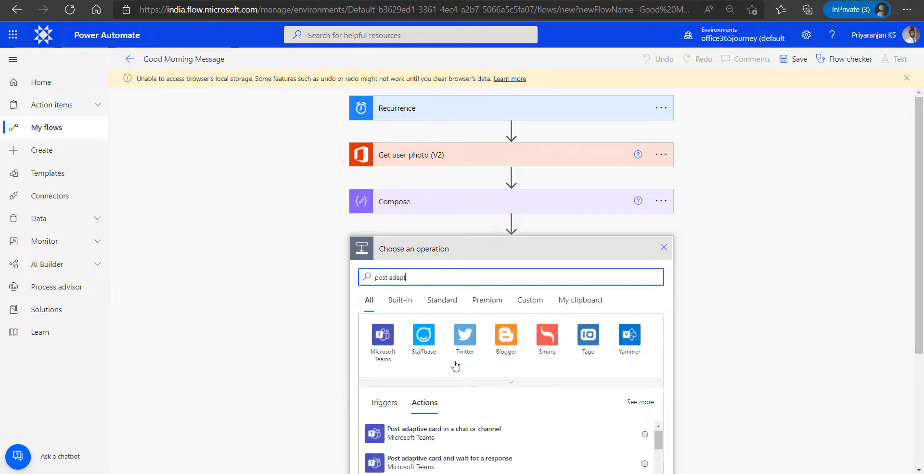
pyautogui.click(449, 432)
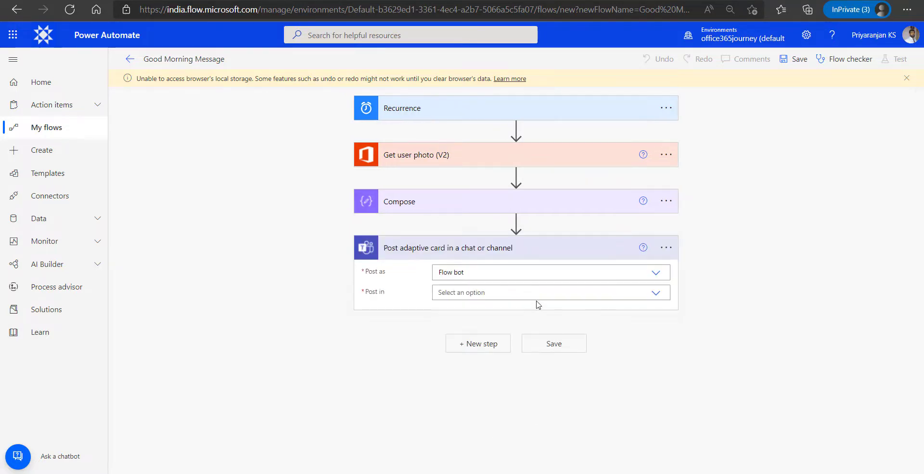
# Set it to post as Flow bot in a Chat with Flow bot, with the pasted recipient
pyautogui.click(657, 294)
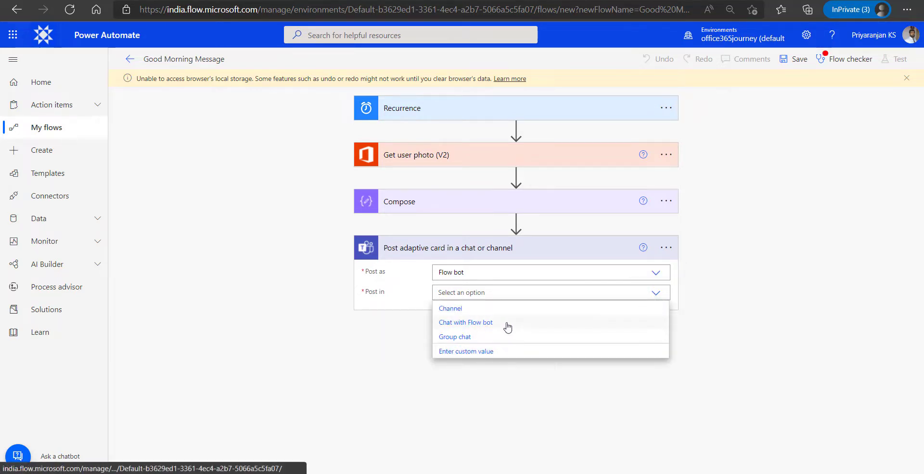
pyautogui.click(496, 323)
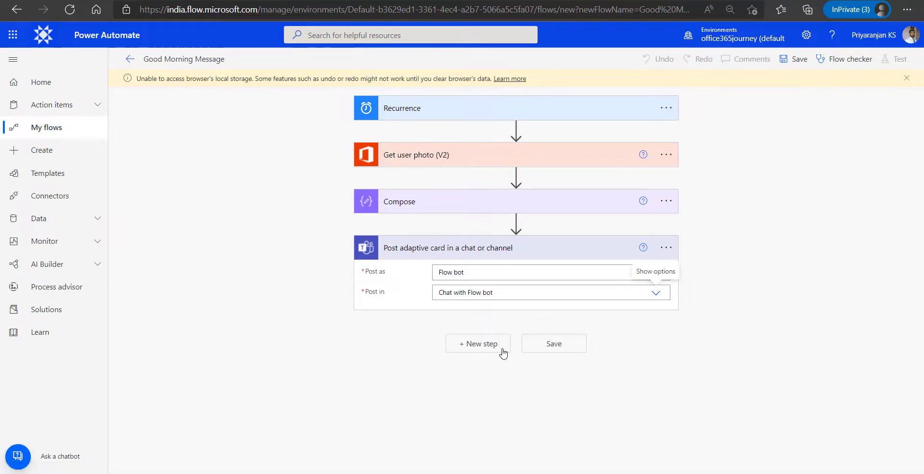
pyautogui.click(478, 316)
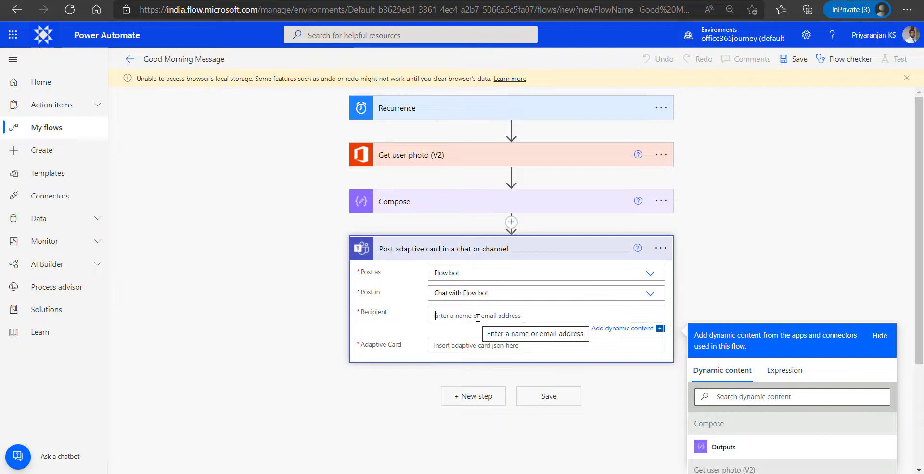
pyautogui.hotkey('ctrl', 'v')
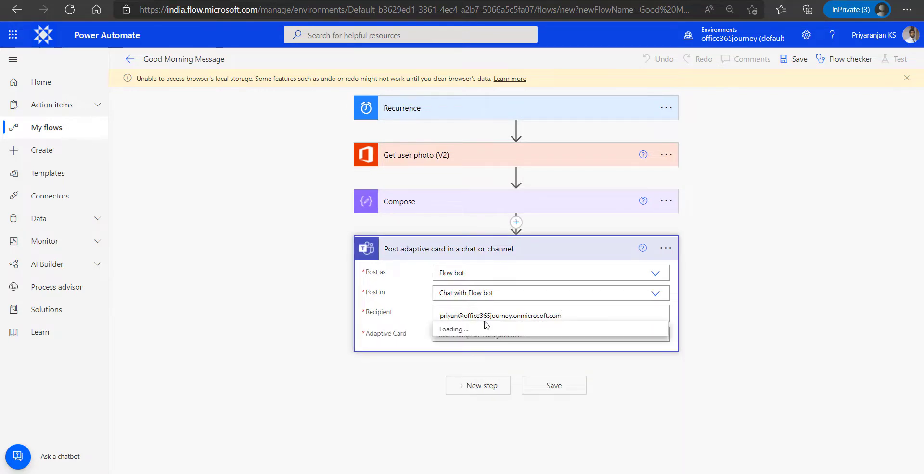
pyautogui.click(470, 335)
pyautogui.click(470, 339)
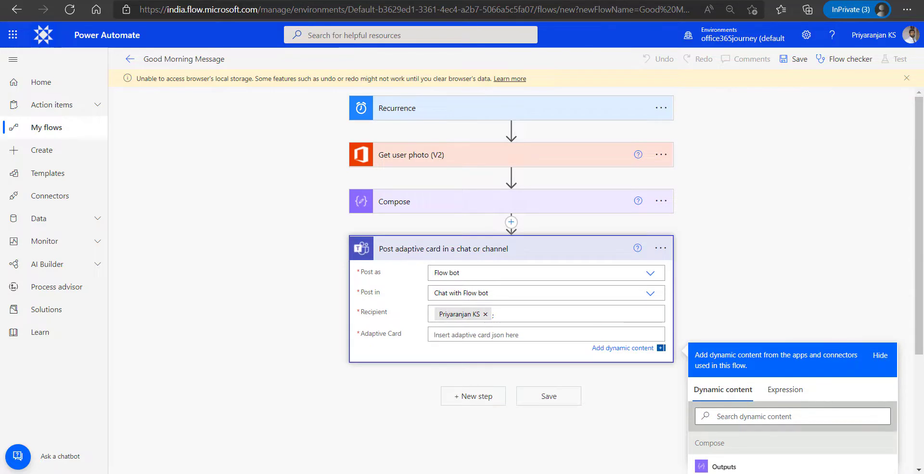
# Paste the adaptive card JSON with the photo into the Adaptive Card field
pyautogui.click(508, 337)
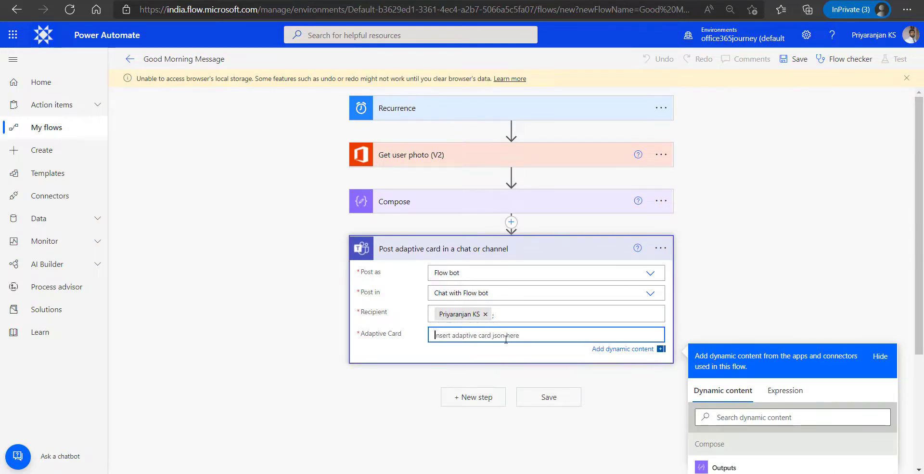
pyautogui.hotkey('ctrl', 'v')
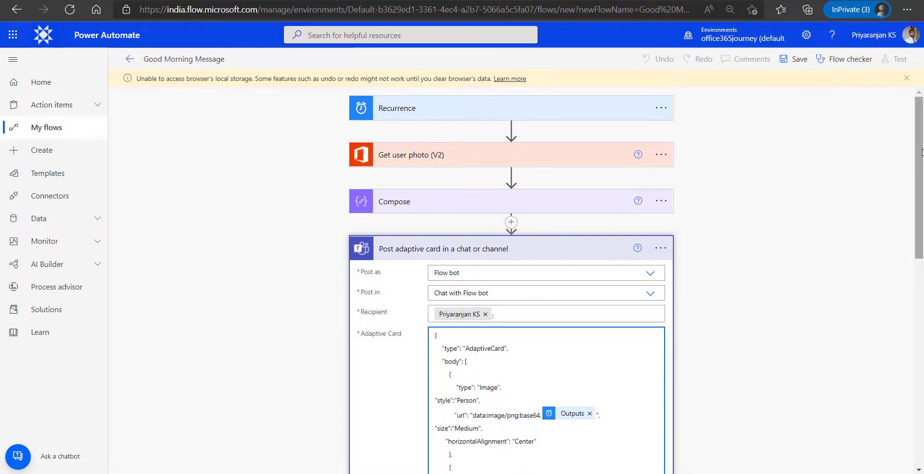
pyautogui.scroll(-3, 922, 210)
pyautogui.scroll(-2, 923, 209)
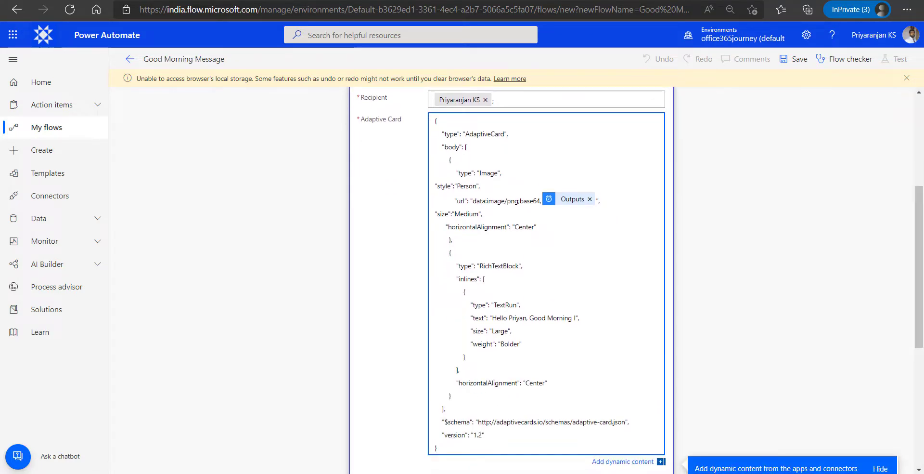
# Replace the image url token with Compose Outputs after the base64 prefix, then add a comma
pyautogui.click(590, 199)
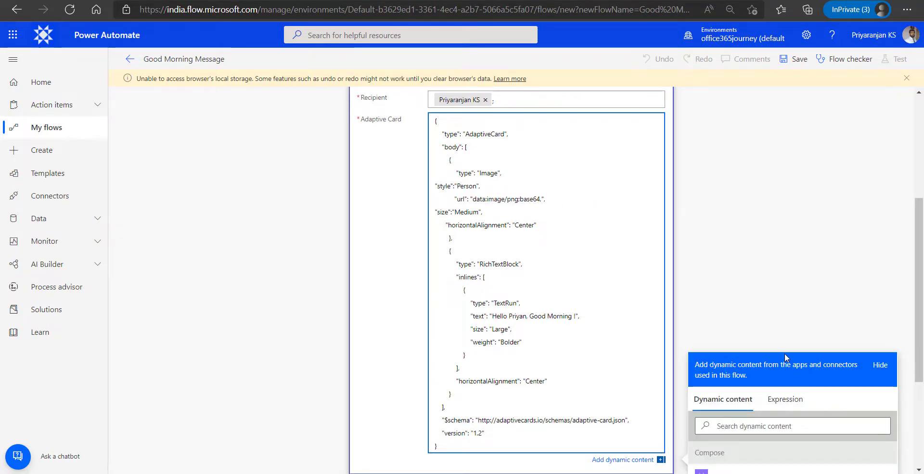
pyautogui.scroll(-1, 785, 354)
pyautogui.click(722, 249)
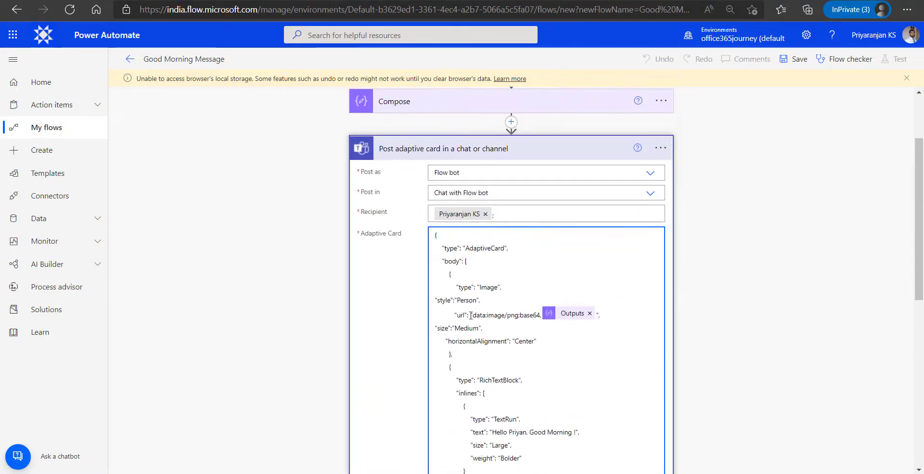
pyautogui.moveTo(472, 316); pyautogui.dragTo(542, 329)
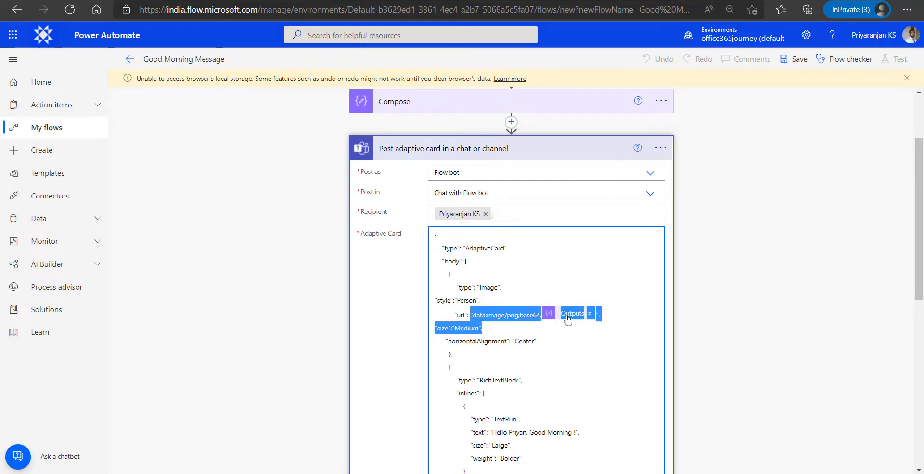
pyautogui.click(615, 313)
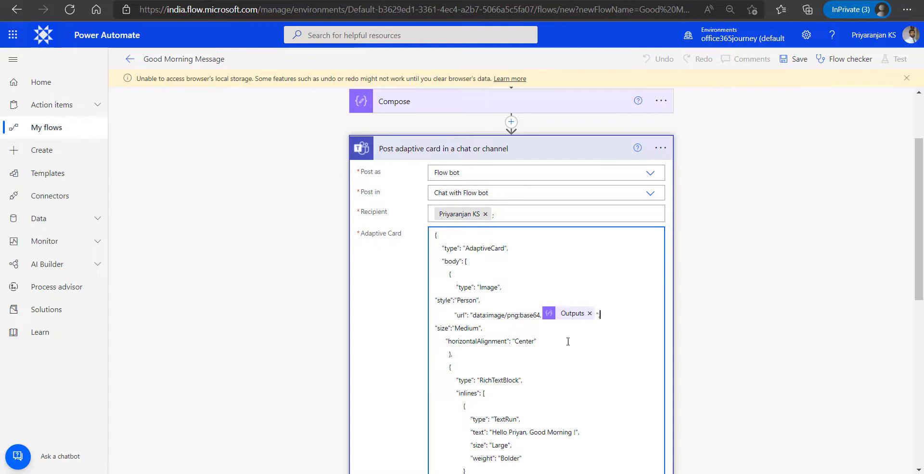
pyautogui.write(',')
pyautogui.moveTo(452, 285); pyautogui.dragTo(483, 353)
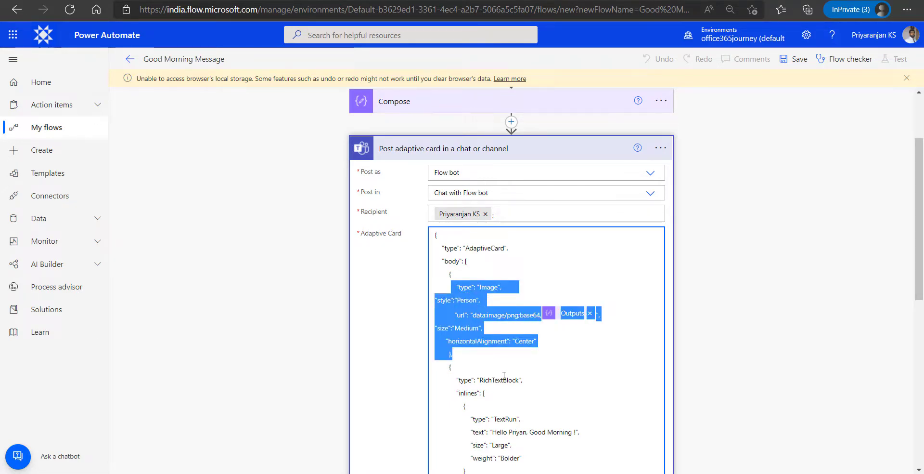
pyautogui.scroll(-6, 504, 376)
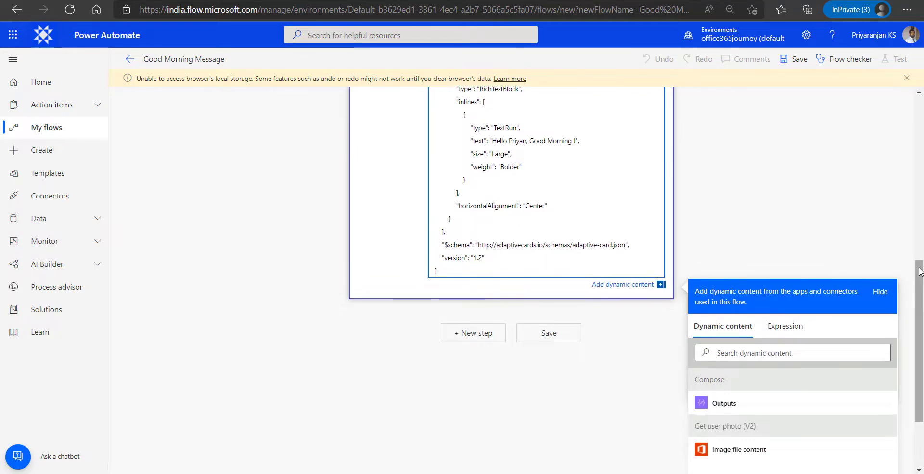
pyautogui.moveTo(920, 271); pyautogui.dragTo(919, 224)
pyautogui.click(455, 203)
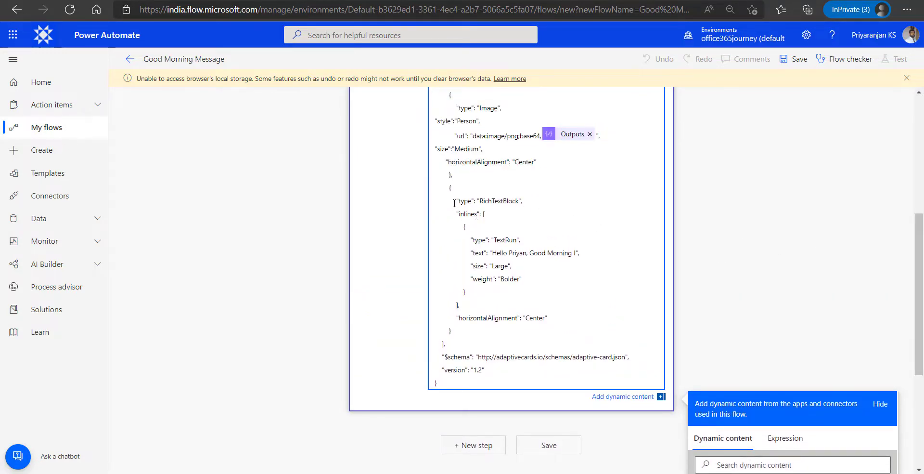
pyautogui.moveTo(455, 203); pyautogui.dragTo(499, 294)
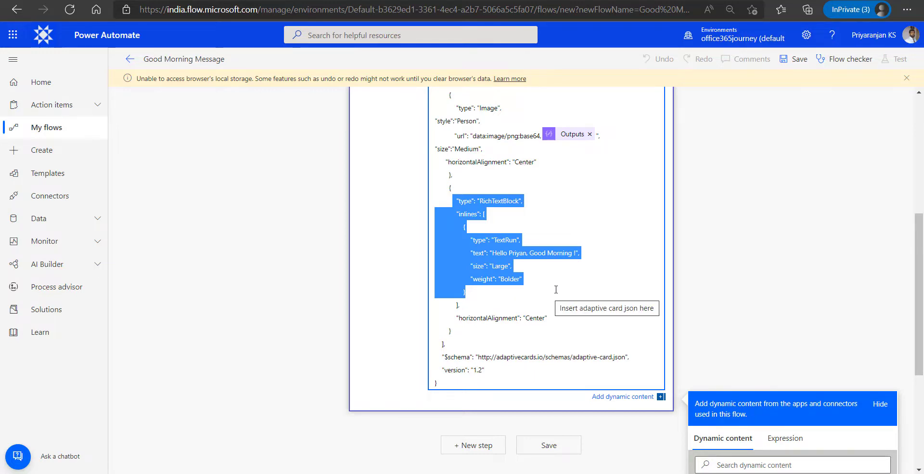
pyautogui.scroll(2, 866, 216)
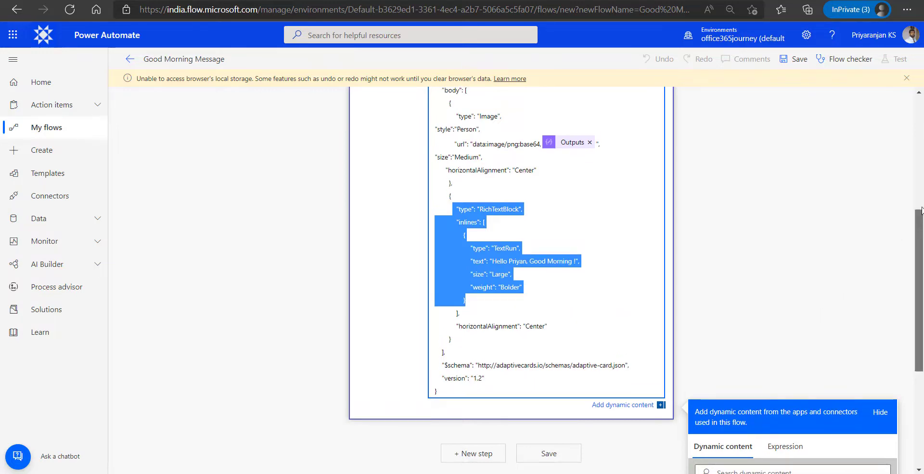
pyautogui.click(453, 177)
pyautogui.click(439, 177)
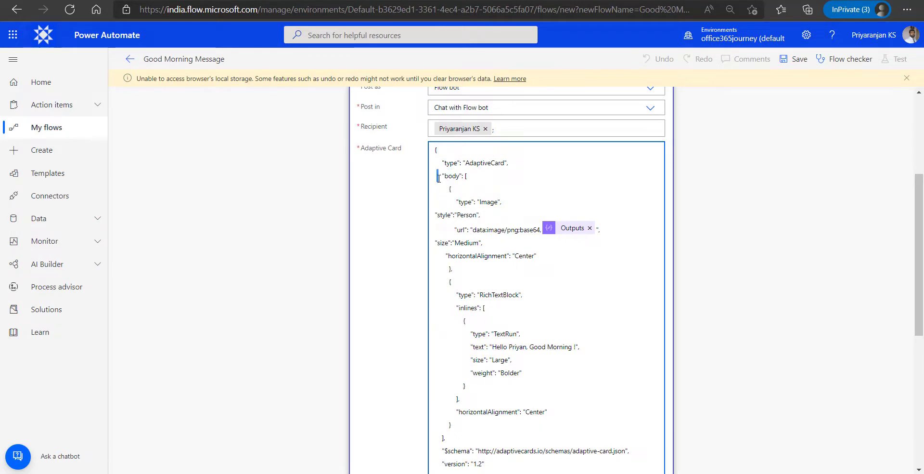
pyautogui.moveTo(452, 199); pyautogui.dragTo(468, 433)
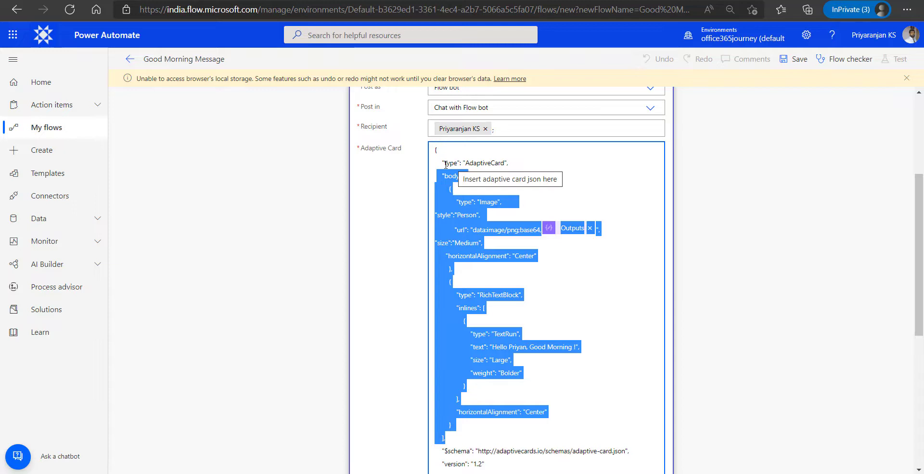
pyautogui.moveTo(441, 162); pyautogui.dragTo(515, 158)
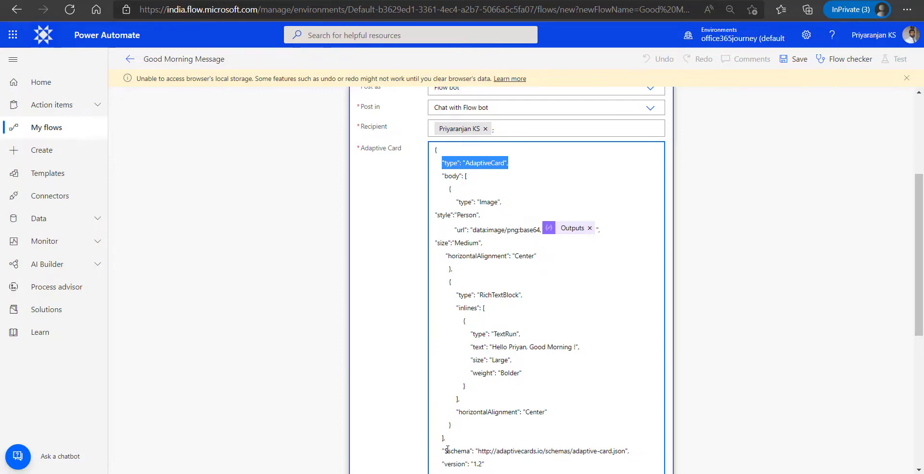
pyautogui.moveTo(445, 450); pyautogui.dragTo(487, 465)
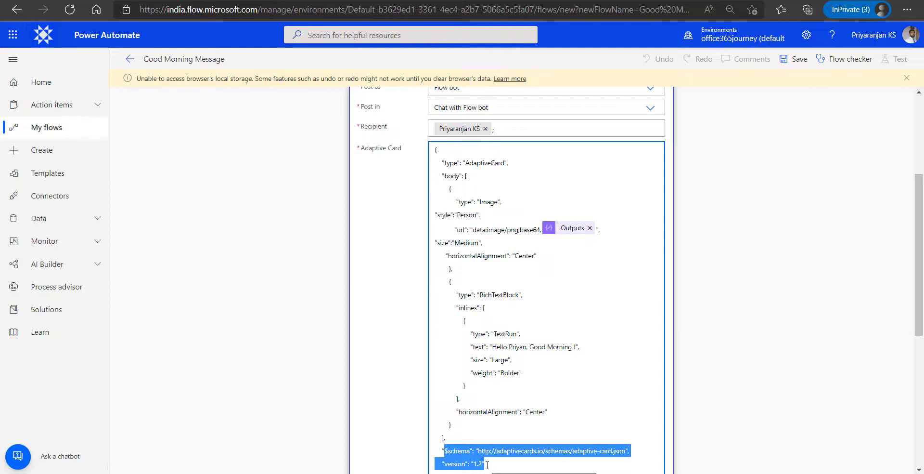
# Change the card's version from 1.2 to 1.4 and save the Good Morning Message flow
pyautogui.click(483, 460)
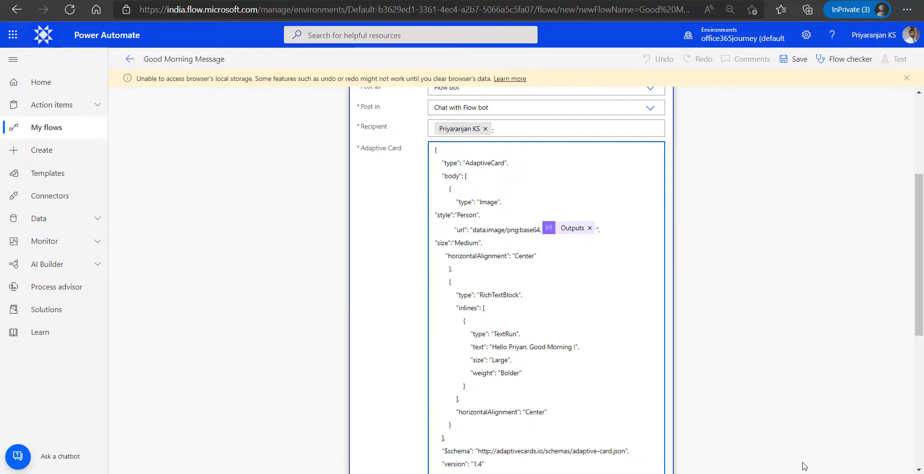
pyautogui.click(745, 414)
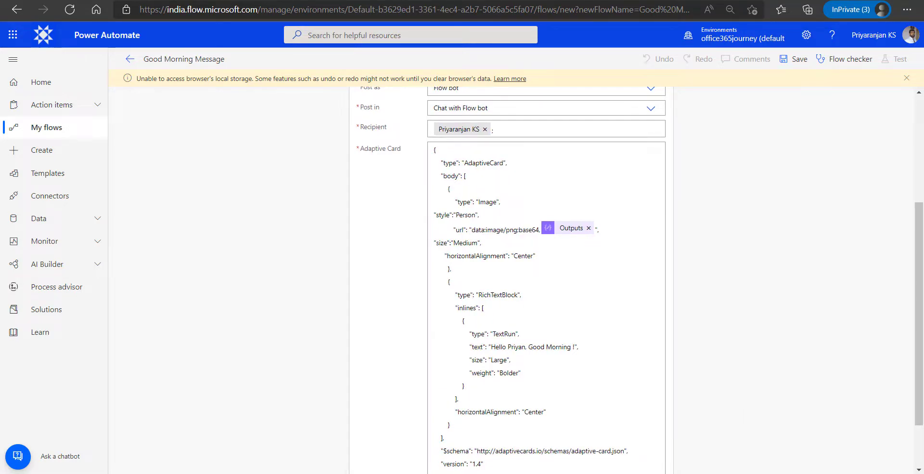
pyautogui.click(795, 62)
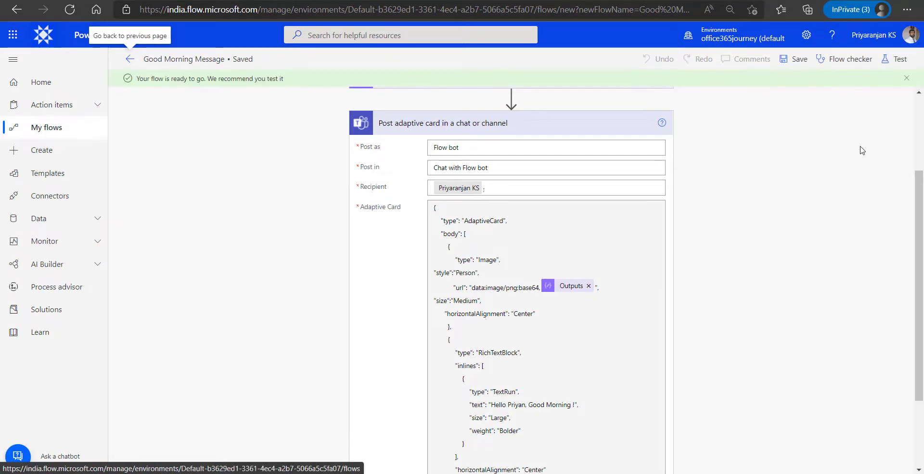
# Run a manual test of the flow and open its run view
pyautogui.click(890, 60)
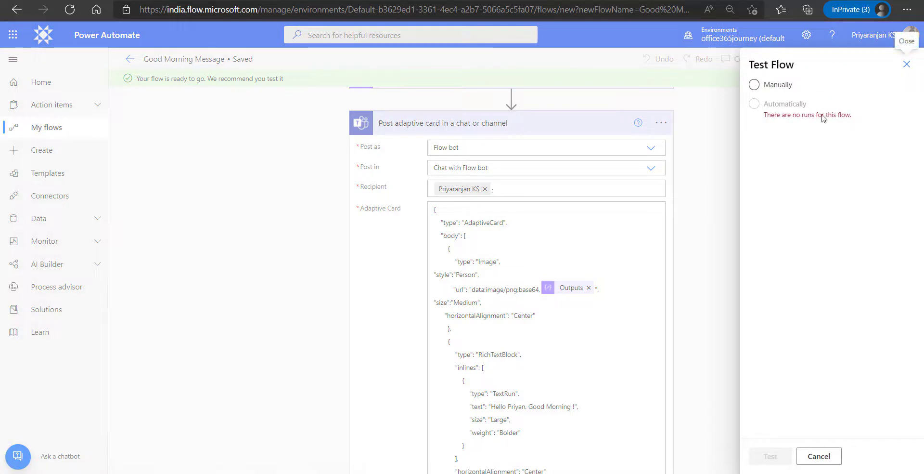
pyautogui.click(756, 86)
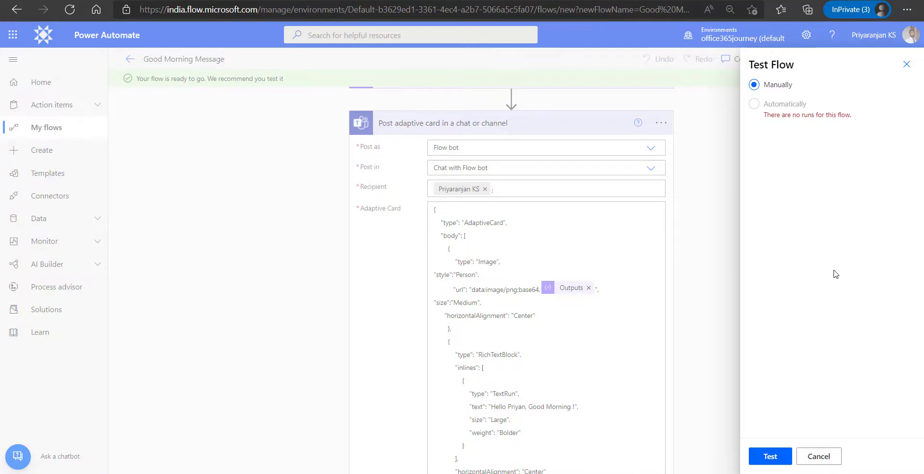
pyautogui.click(771, 456)
pyautogui.click(771, 458)
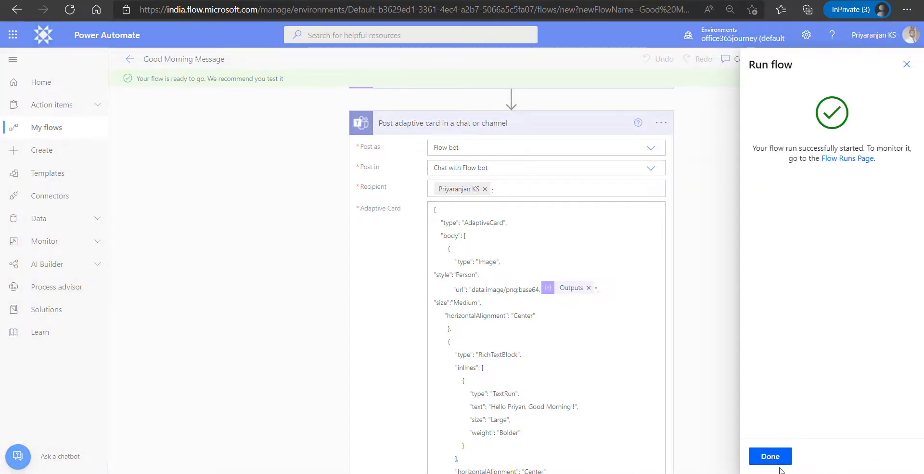
pyautogui.click(772, 461)
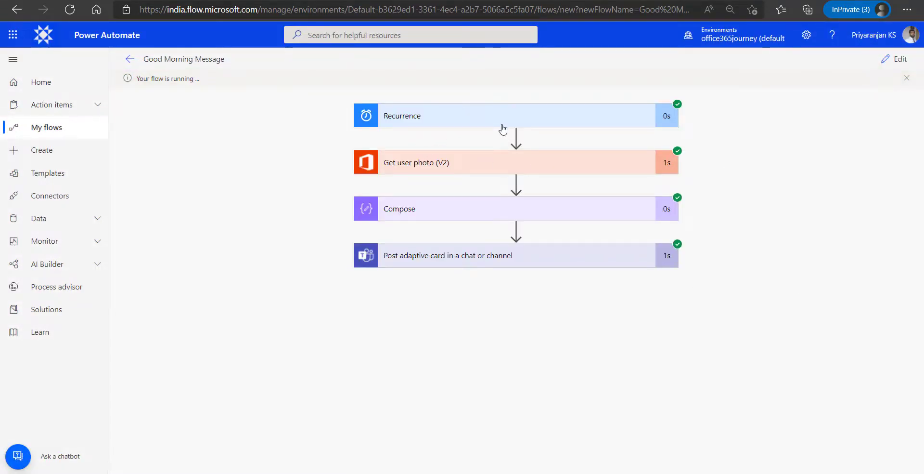
# Check the card step's raw outputs show statusCode 201, then switch to Teams
pyautogui.click(479, 261)
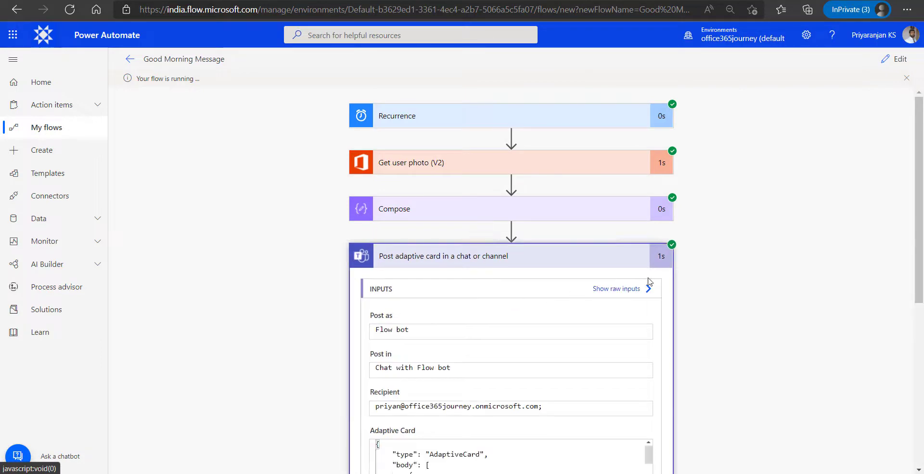
pyautogui.scroll(-5, 529, 260)
pyautogui.click(620, 259)
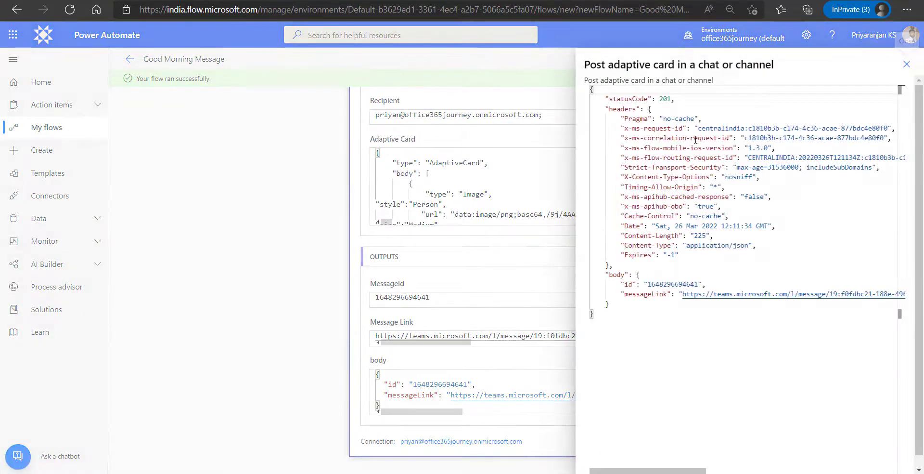
pyautogui.moveTo(606, 98); pyautogui.dragTo(690, 96)
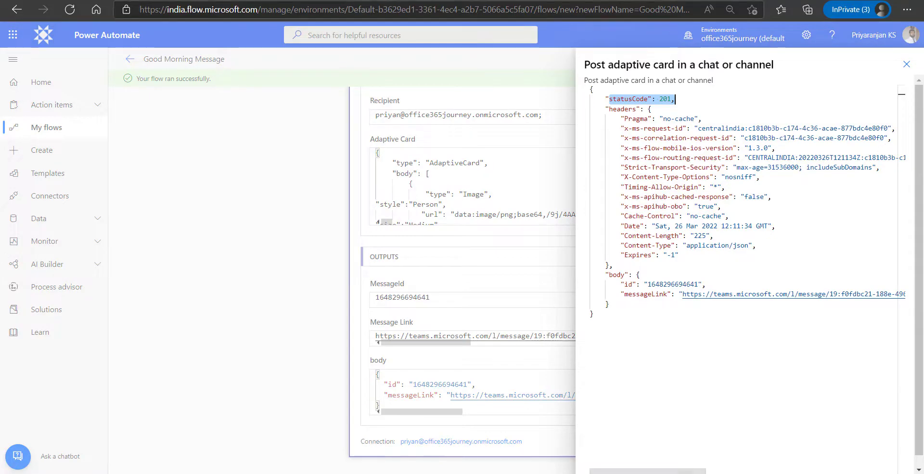
pyautogui.hotkey('alt', 'Tab')
pyautogui.click(94, 159)
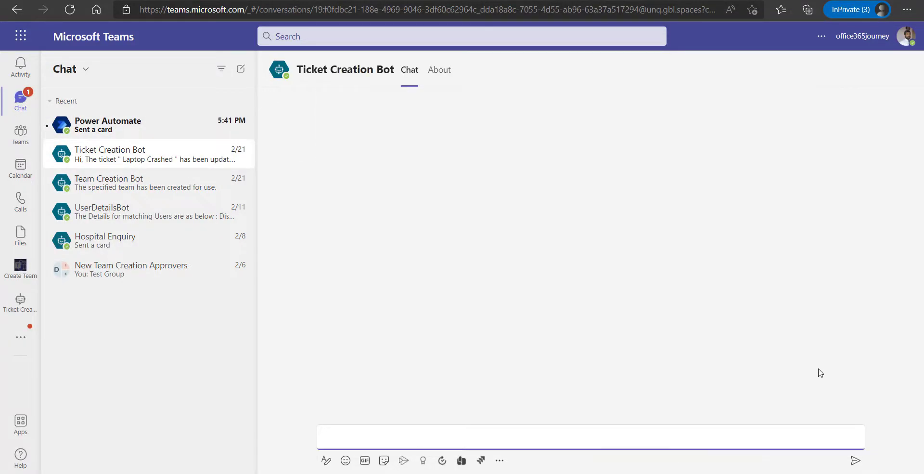
# Open the Power Automate chat in Teams to view the Good Morning card with the photo
pyautogui.click(128, 129)
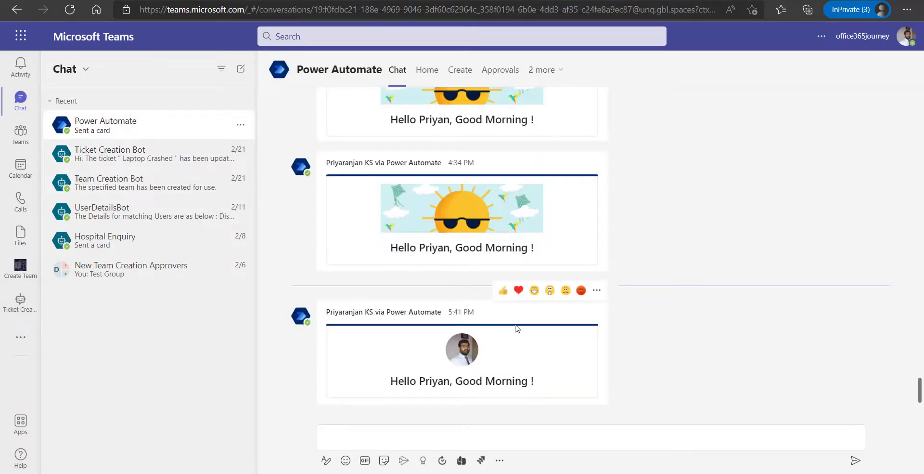